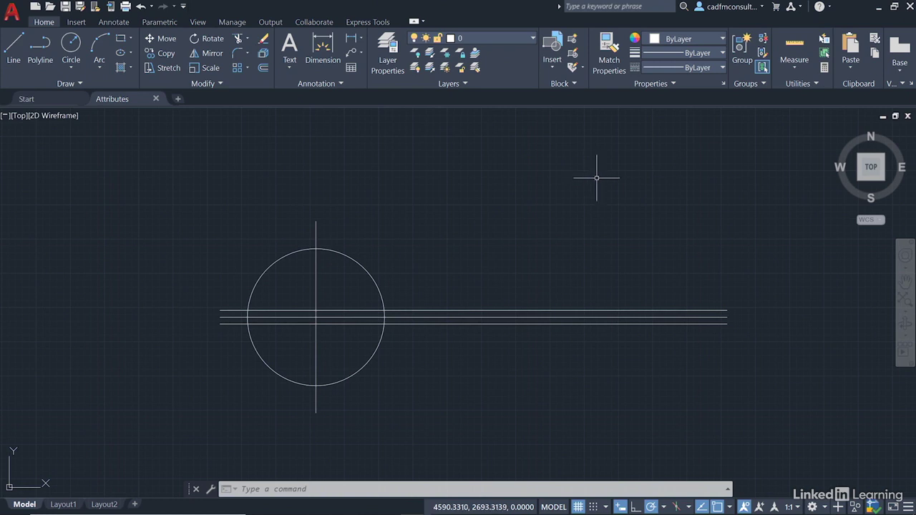
- On layer 0, start an attribute definition with tag SOP_NO, prompt "SOP Number?" and default value SOP001
click(532, 39)
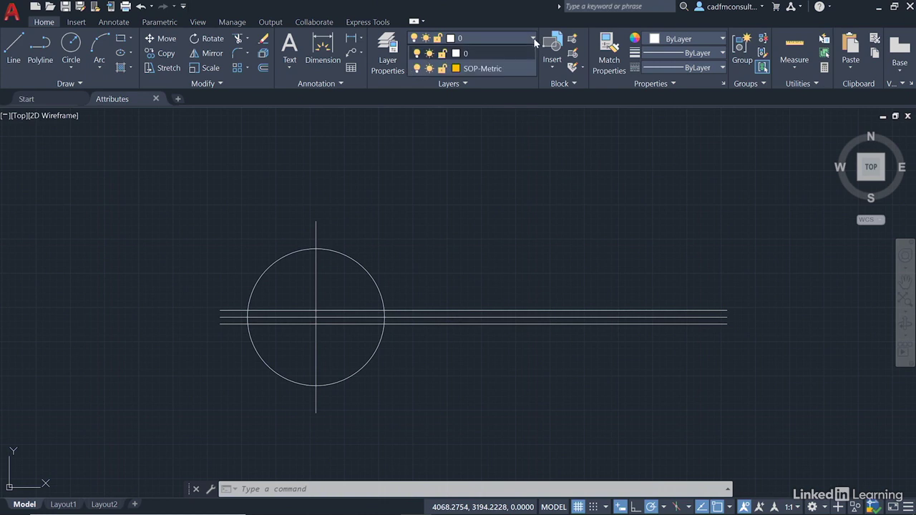
click(489, 54)
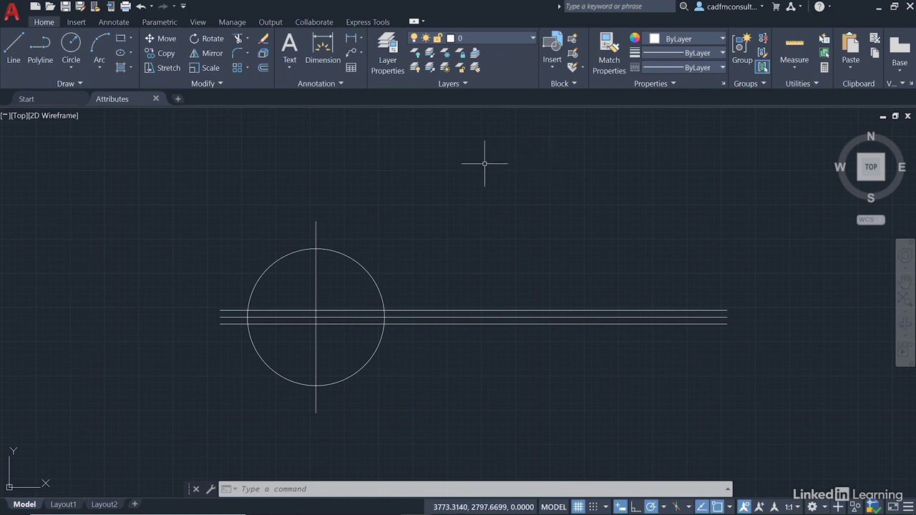
click(76, 22)
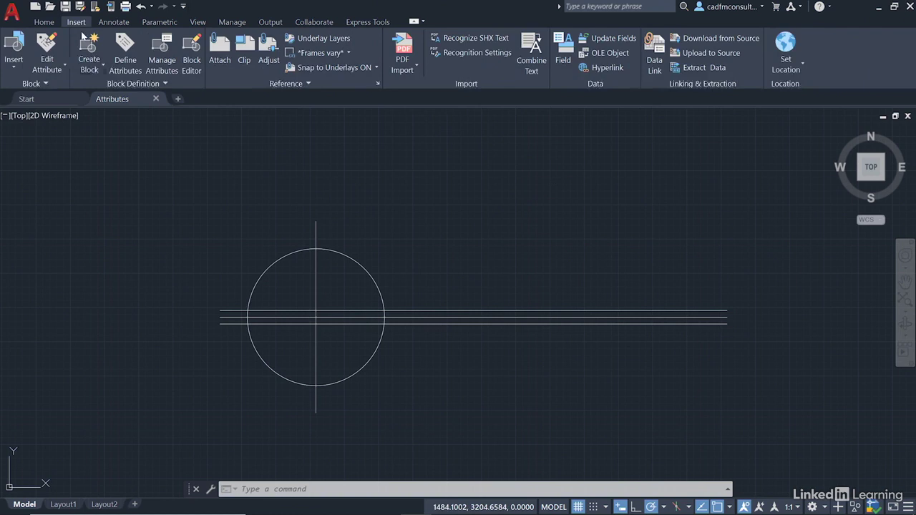
click(123, 59)
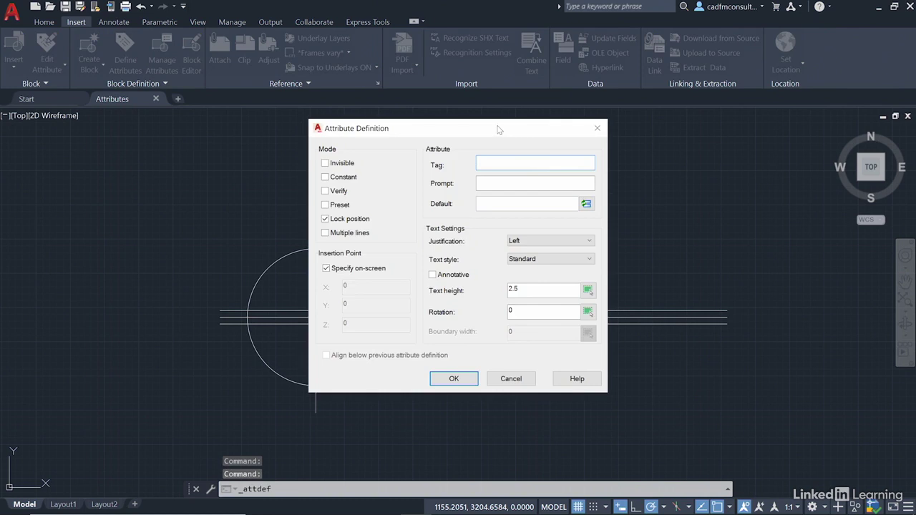
drag(501, 134, 246, 171)
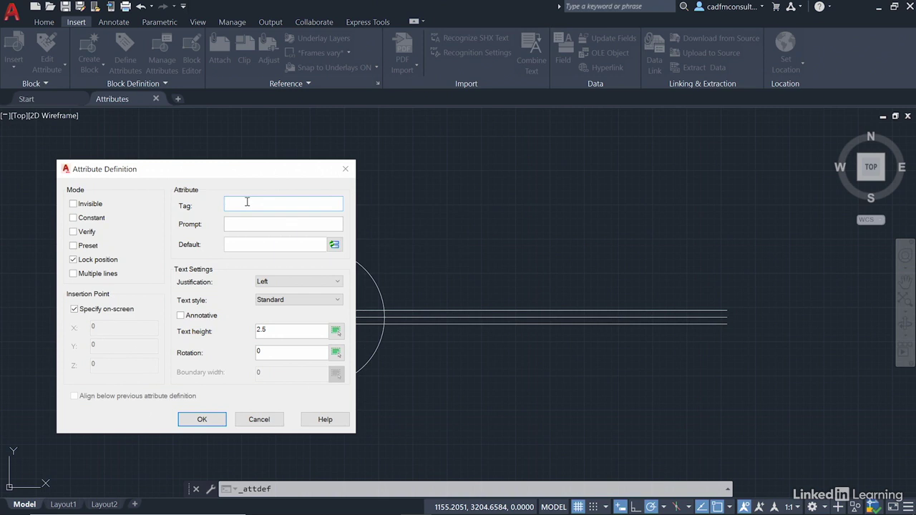
text(SOP_NO)
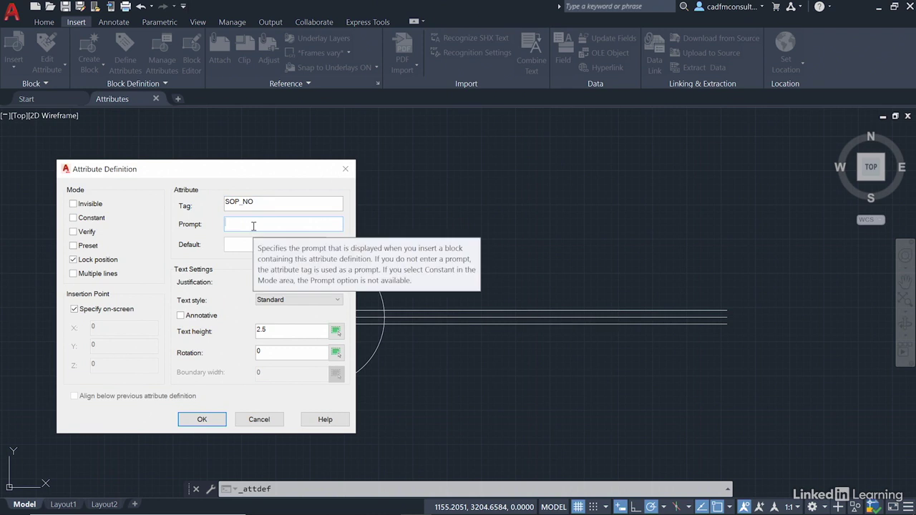
text(SOP)
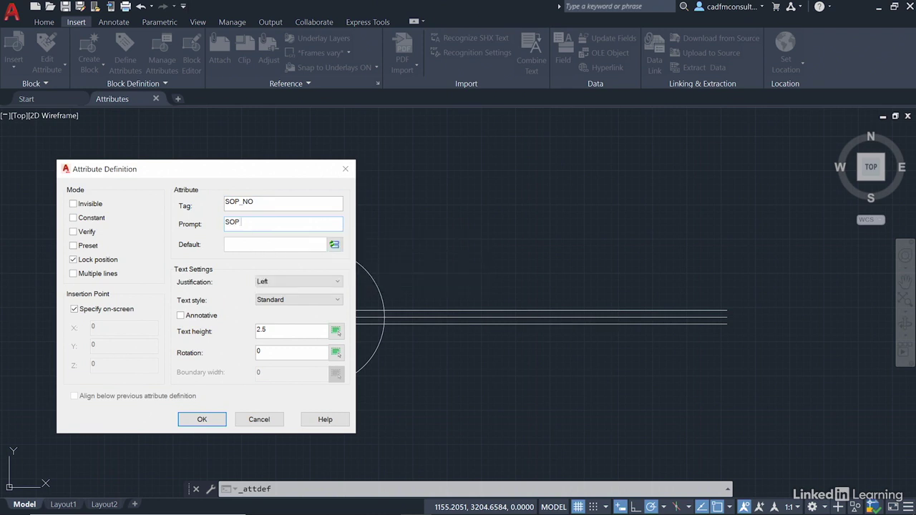
text( Number?)
click(238, 245)
text(SOP001)
- Give the SOP_NO attribute Bottom right justification and text height 200, and place it at the right end of the upper horizontal line
click(338, 283)
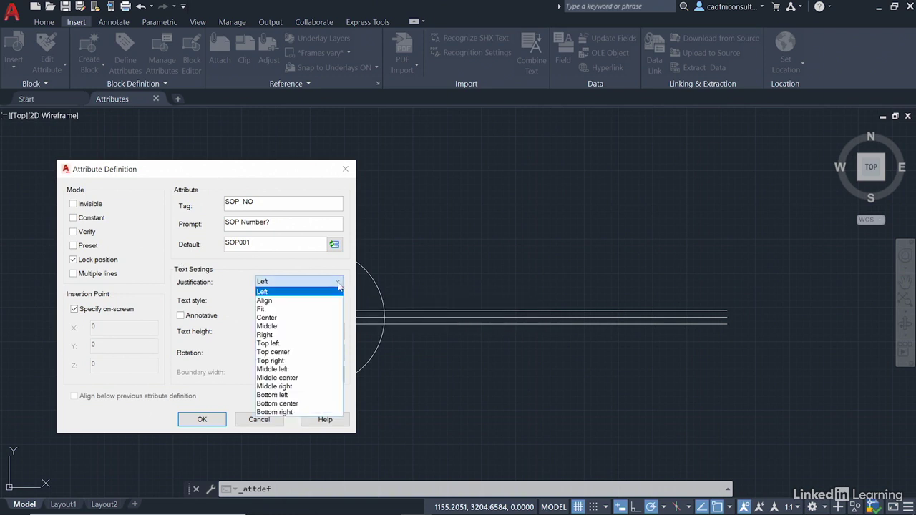
click(292, 413)
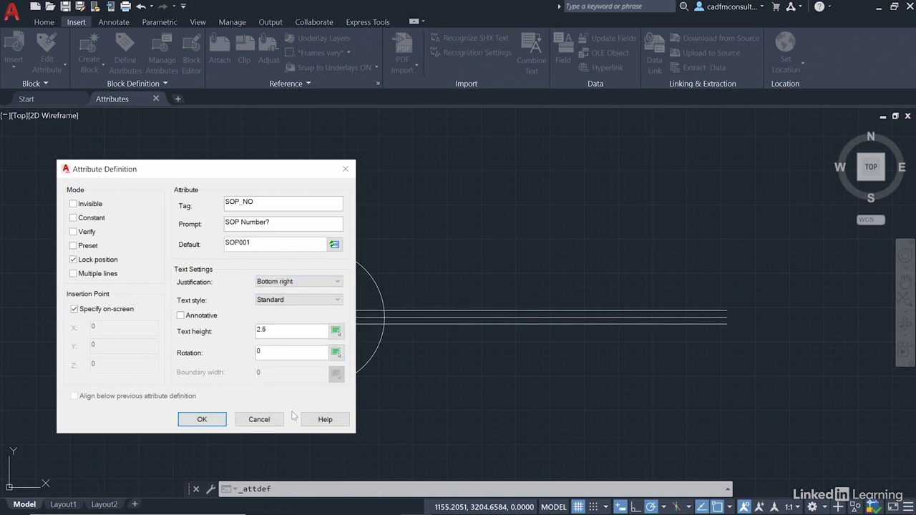
double_click(279, 331)
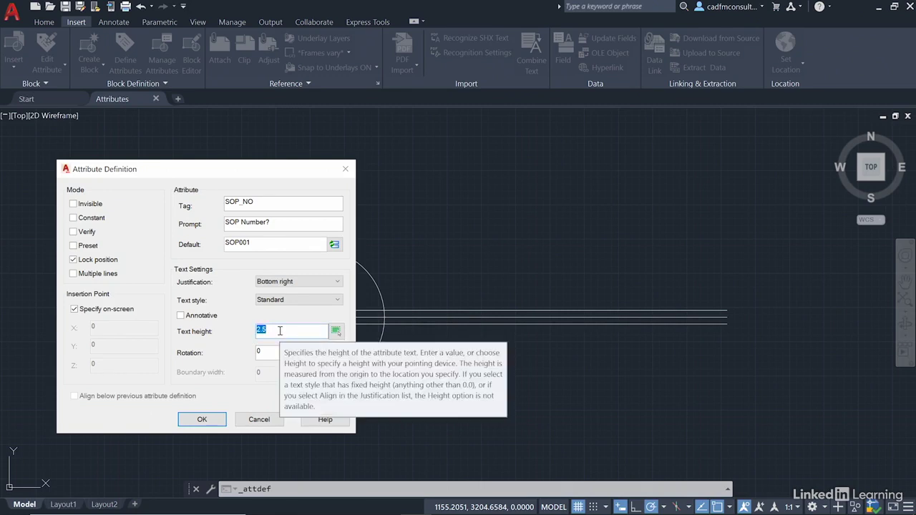
text(200)
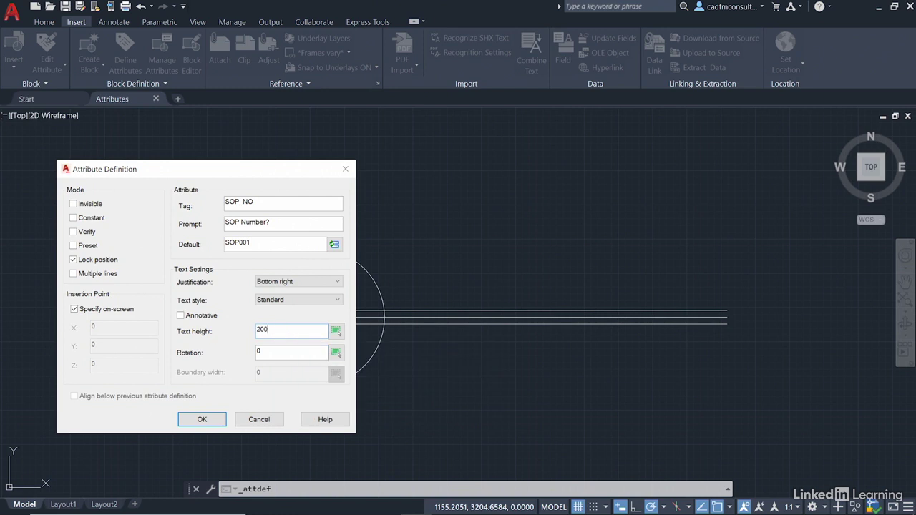
click(202, 420)
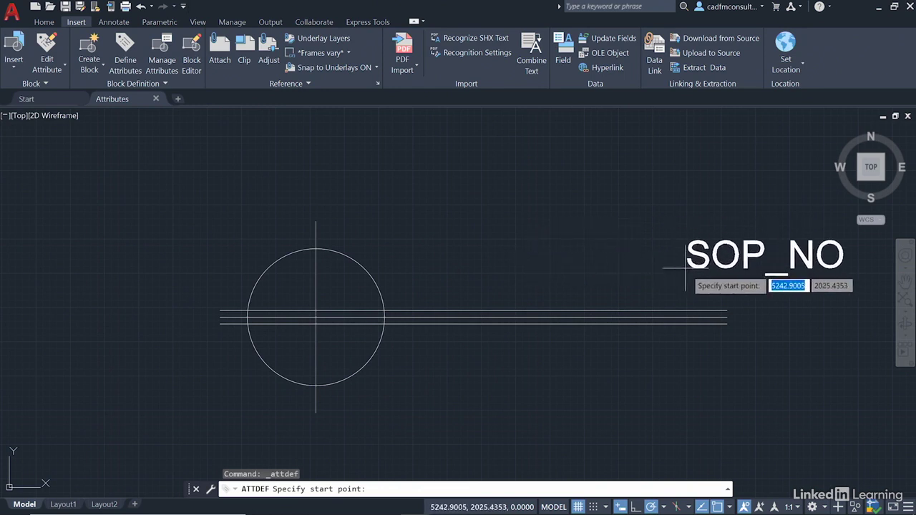
click(728, 306)
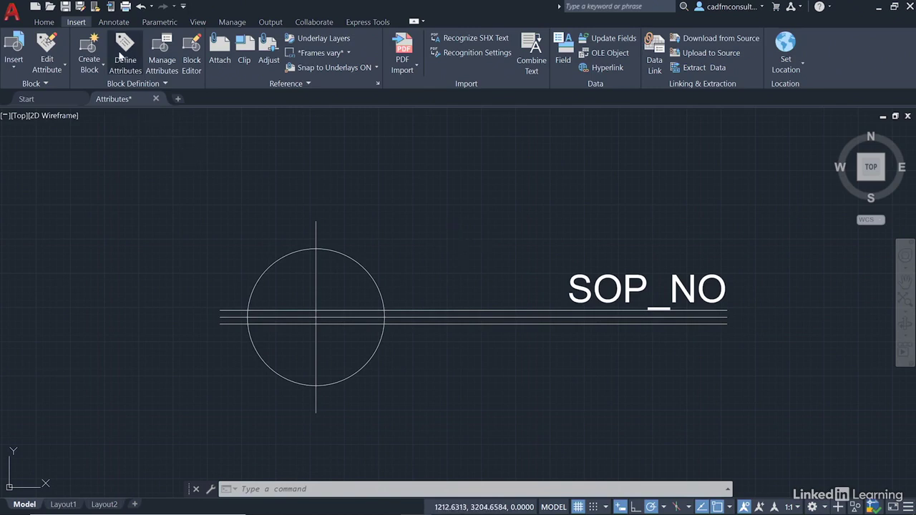
- Start a second attribute definition, set to Invisible, with tag SOP_TYPE, prompt "SOP Type?" and default value SOP Circle
click(122, 58)
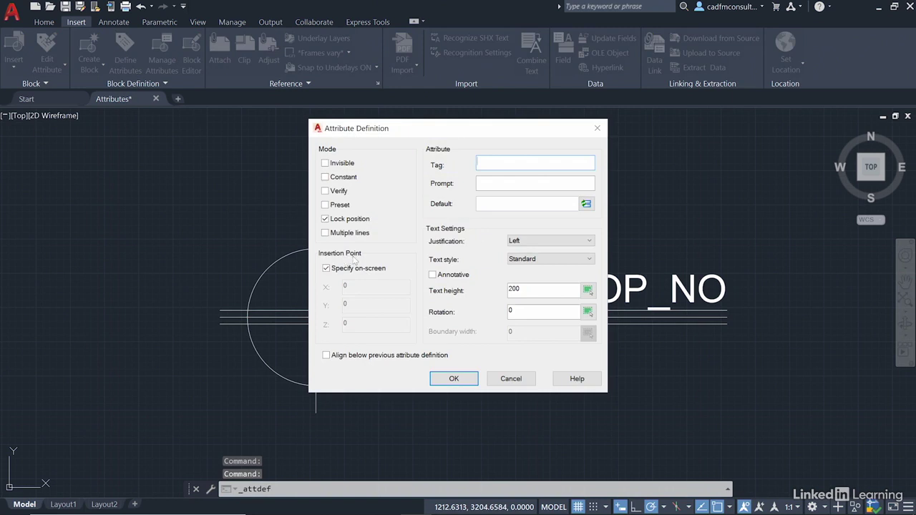
click(325, 163)
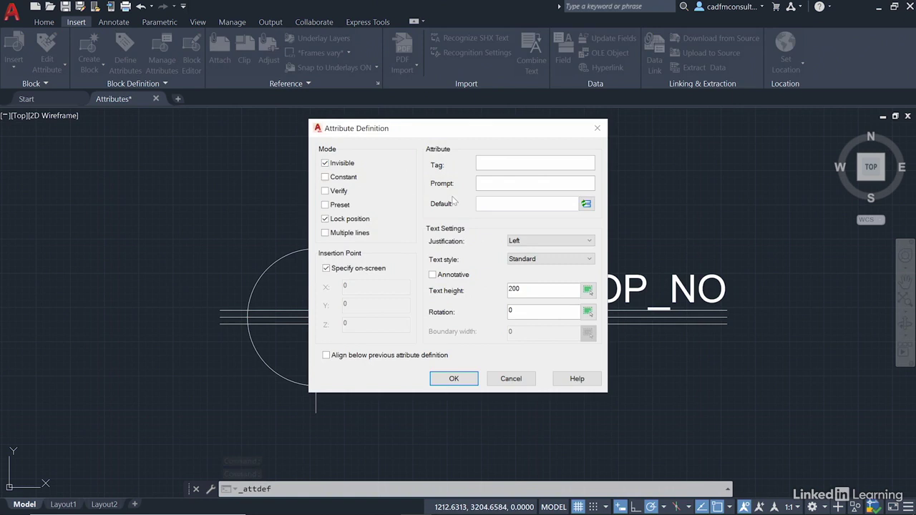
click(494, 163)
text(SOP_TYPE)
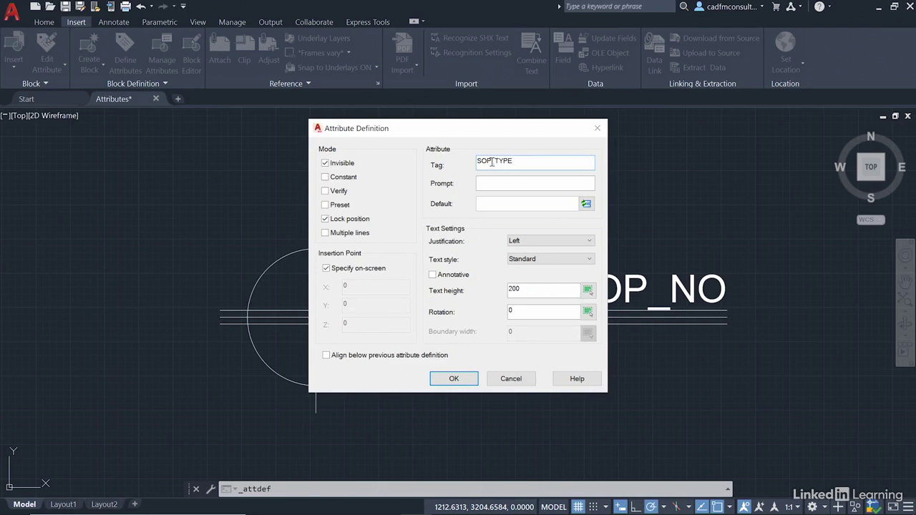
click(485, 183)
text(P Type?)
click(491, 202)
text(SOP Circle)
- Set the SOP_TYPE attribute's justification to Top right and place it at the right end of the lower horizontal line
click(540, 242)
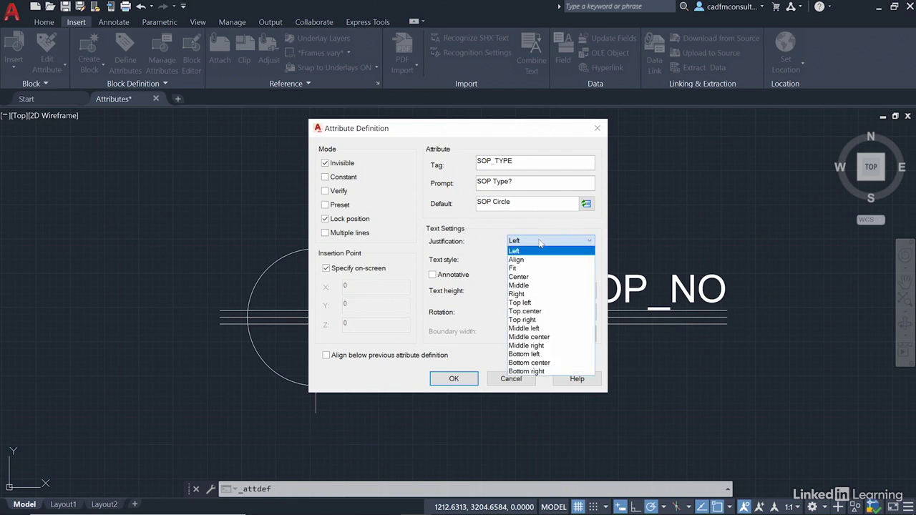
key(Escape)
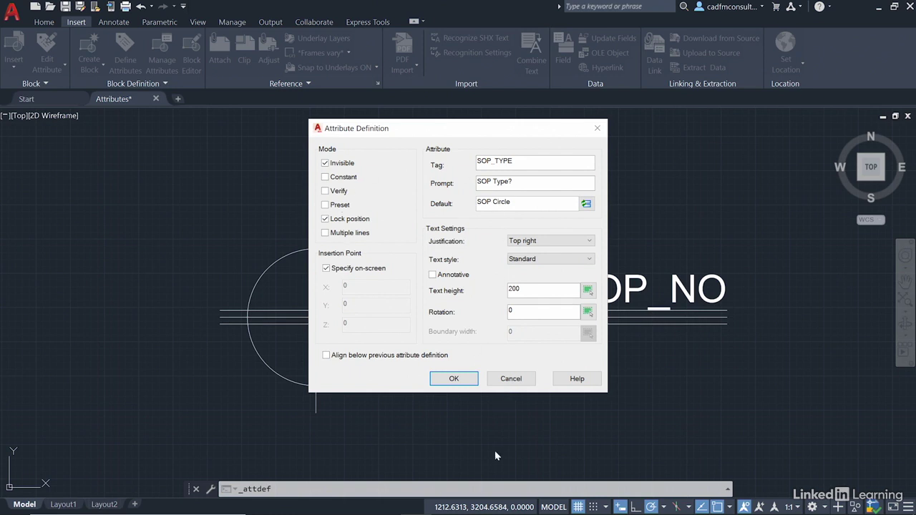
click(458, 377)
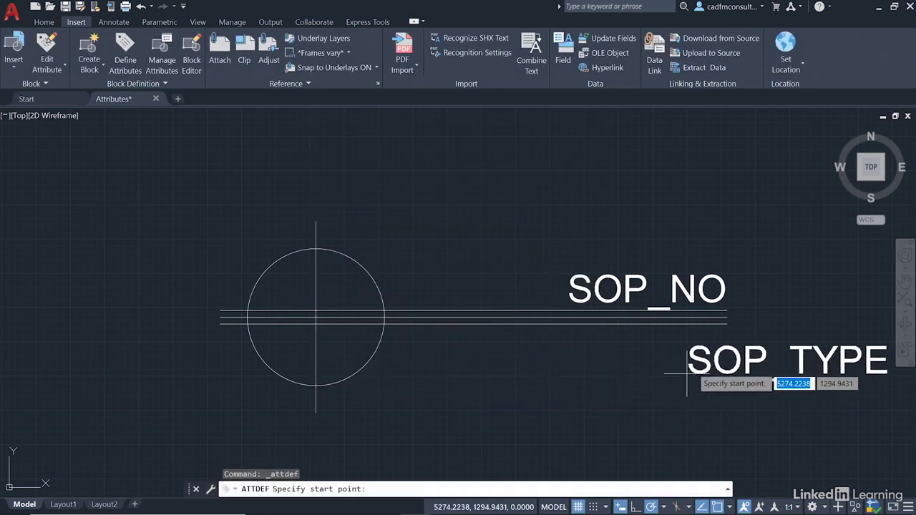
click(727, 325)
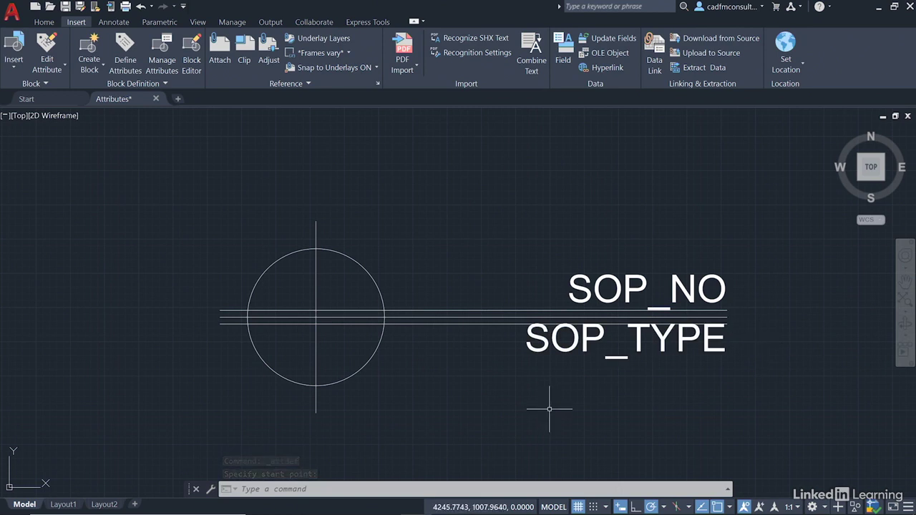
- Delete the upper and lower horizontal lines, keeping only the middle line through the circle
click(450, 310)
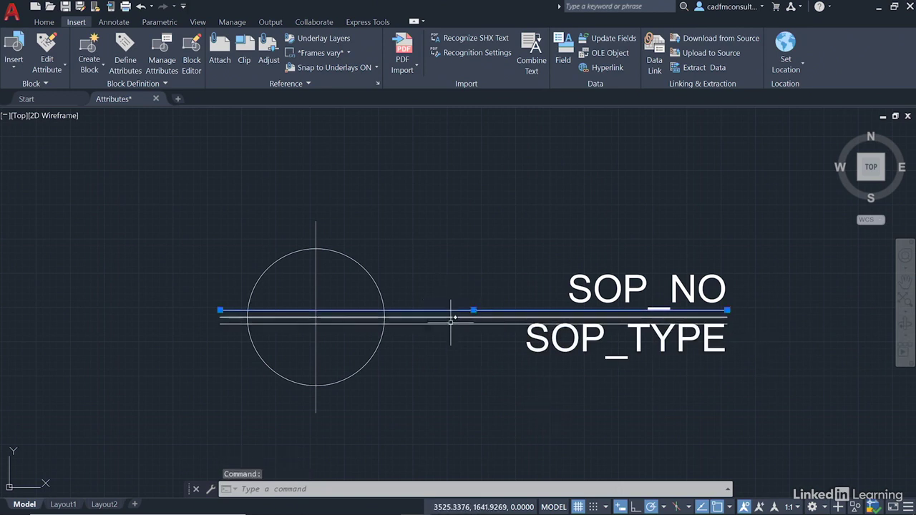
click(450, 323)
key(Delete)
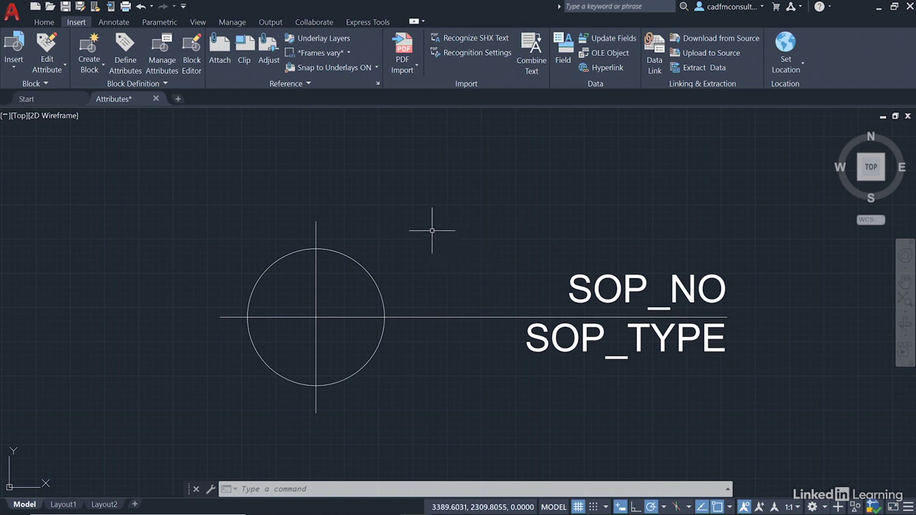
- Make SOP-Metric the current layer
scroll(432, 230, down, 2)
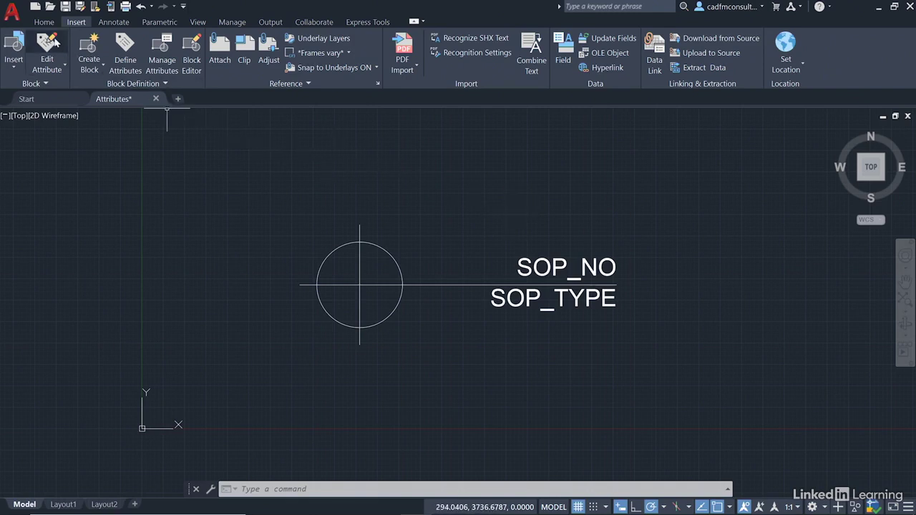
click(46, 23)
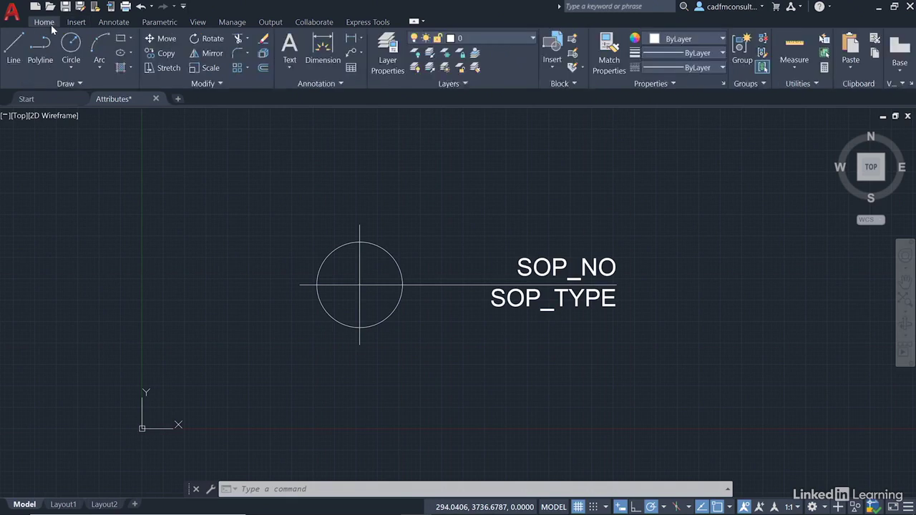
click(533, 40)
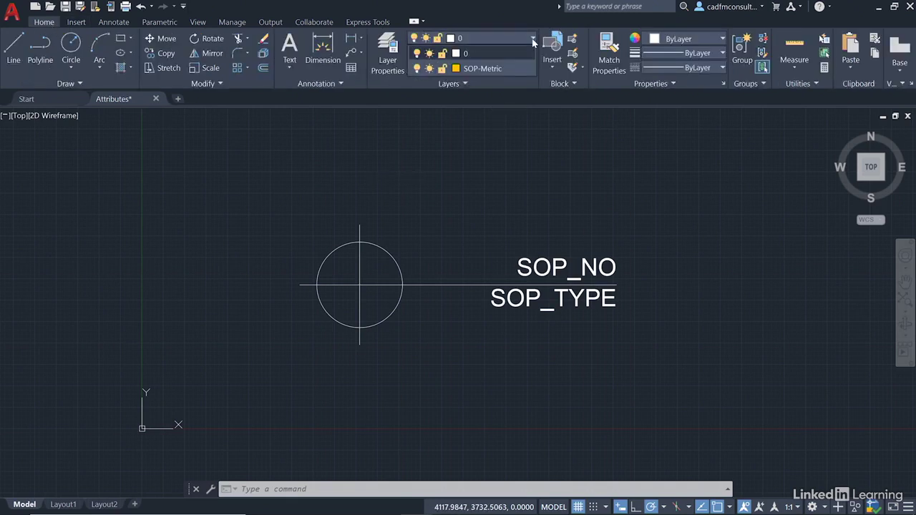
click(494, 70)
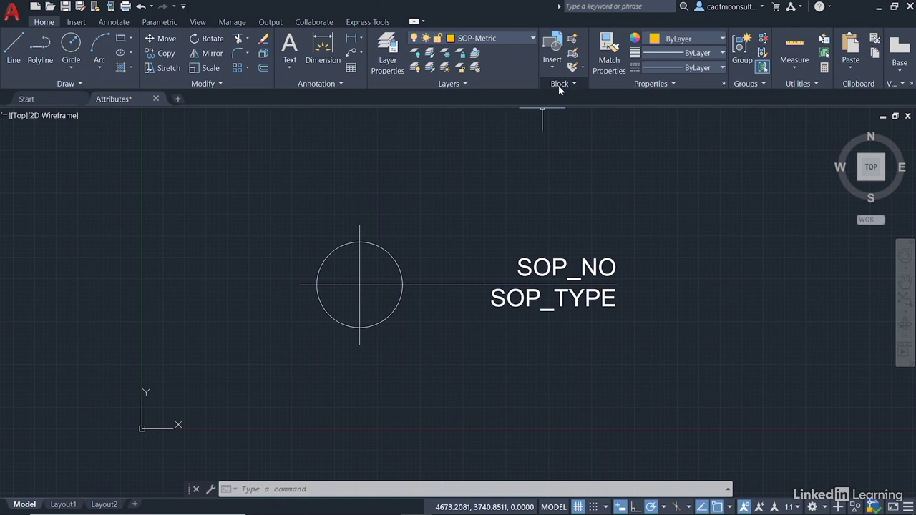
- Start a block definition named SOP-Metric-CIRCLE with its insertion base point at the circle's centre
click(572, 39)
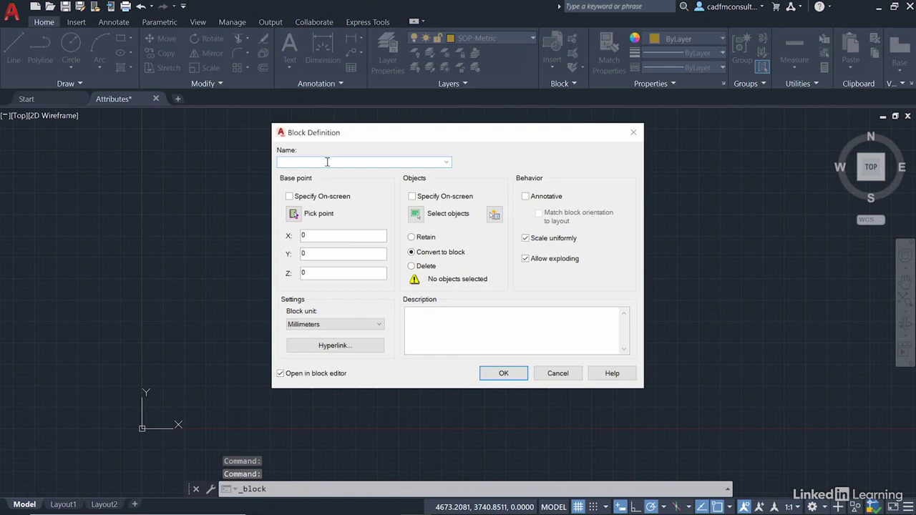
text(SOP)
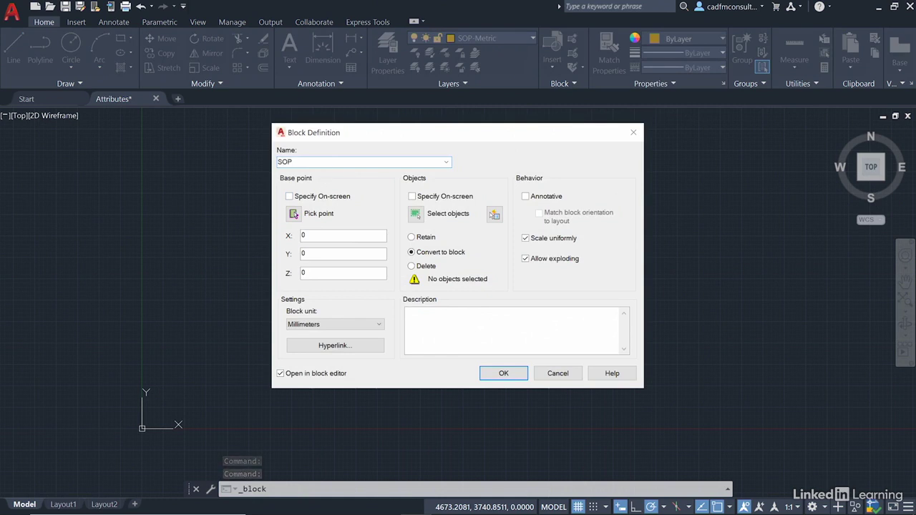
text(-M)
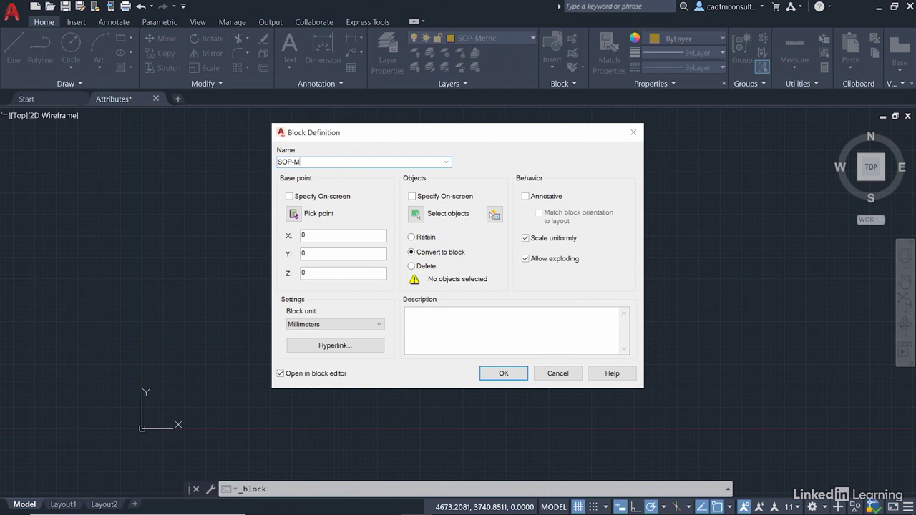
text(etric-)
text(CIRCLE)
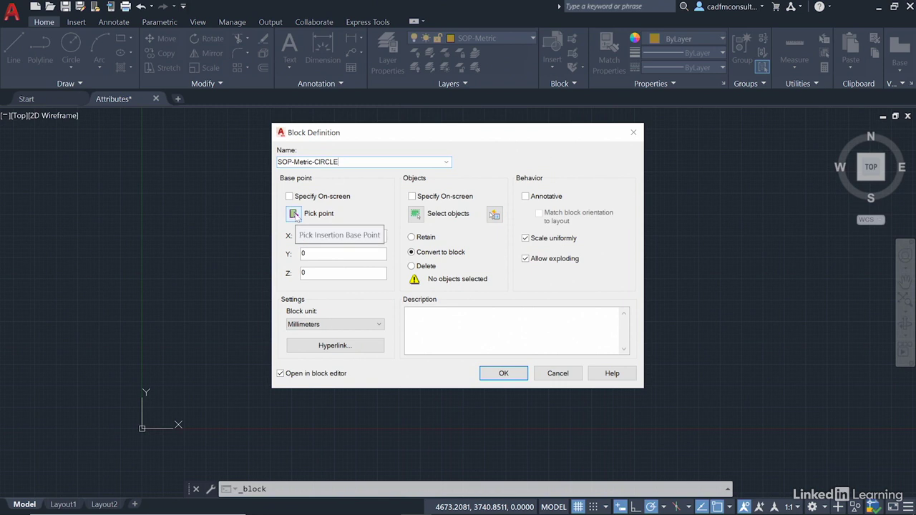
click(294, 214)
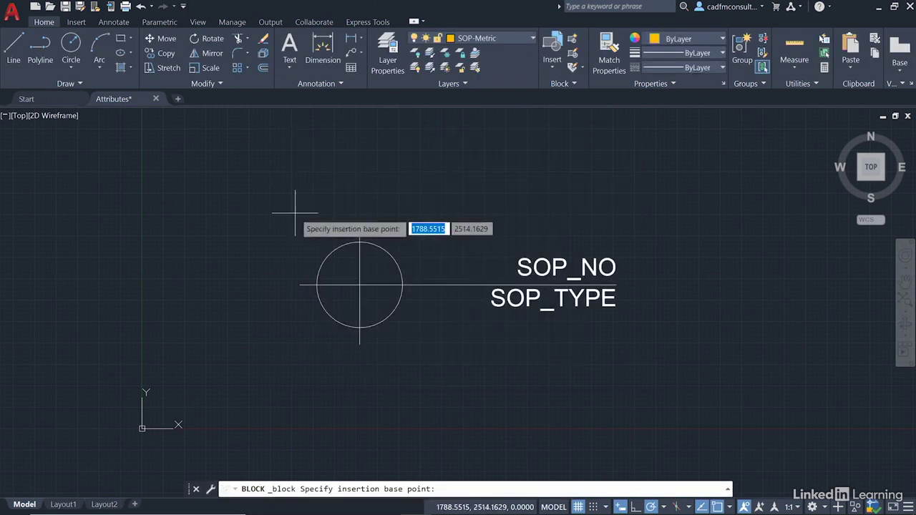
click(388, 319)
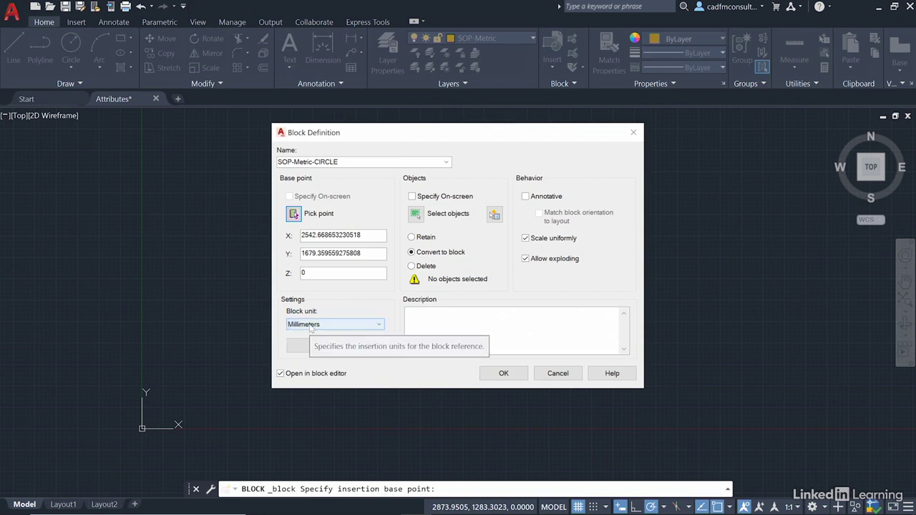
- Create the block from the circle, its lines and both attributes, deleting the original objects and with opening in the block editor turned off
click(281, 375)
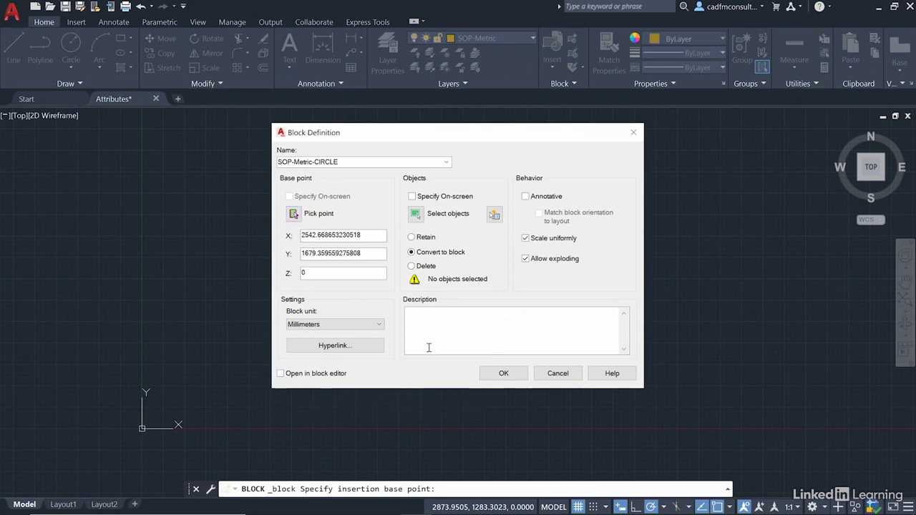
click(416, 216)
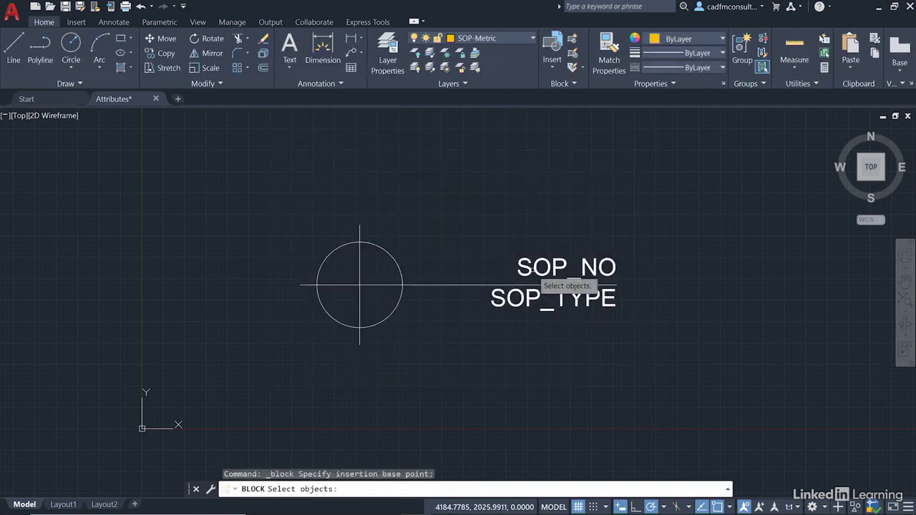
click(731, 389)
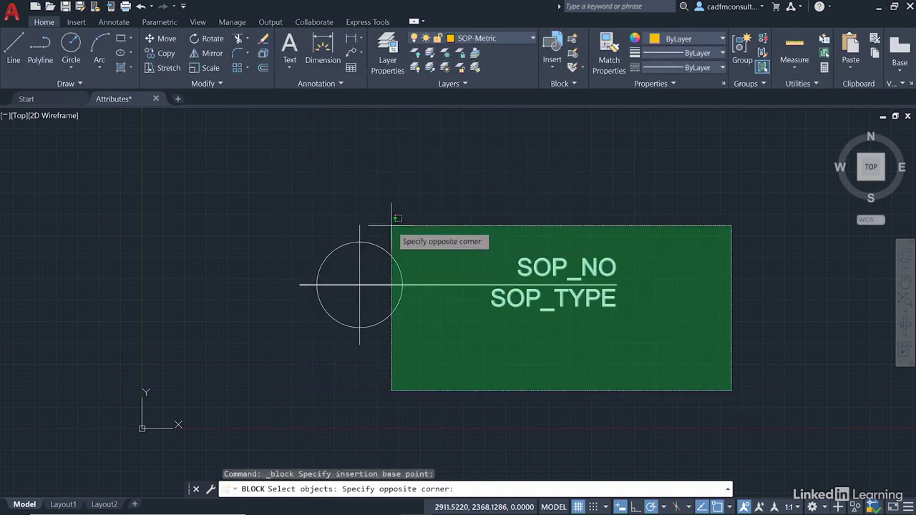
click(228, 159)
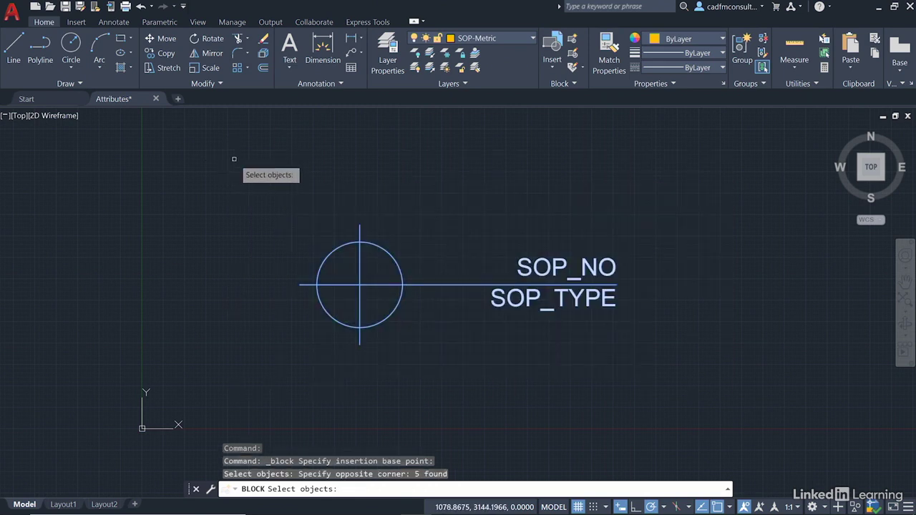
key(Return)
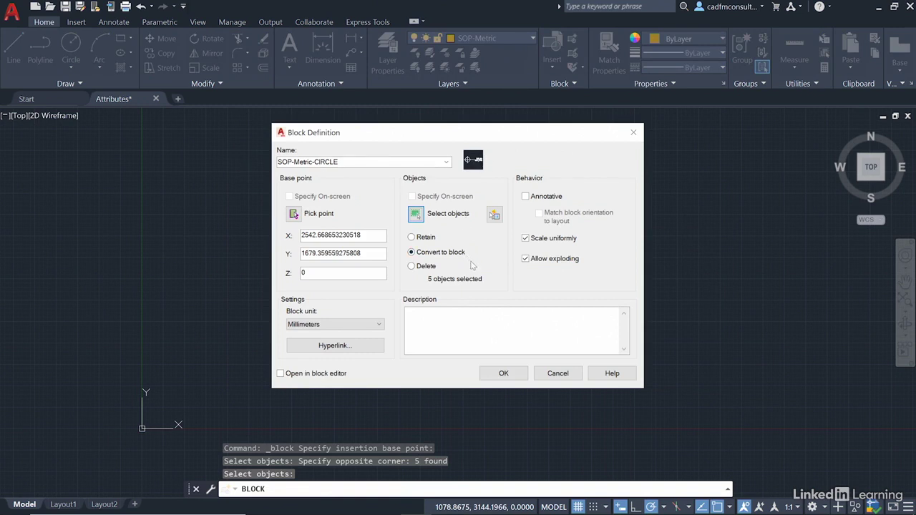
click(412, 267)
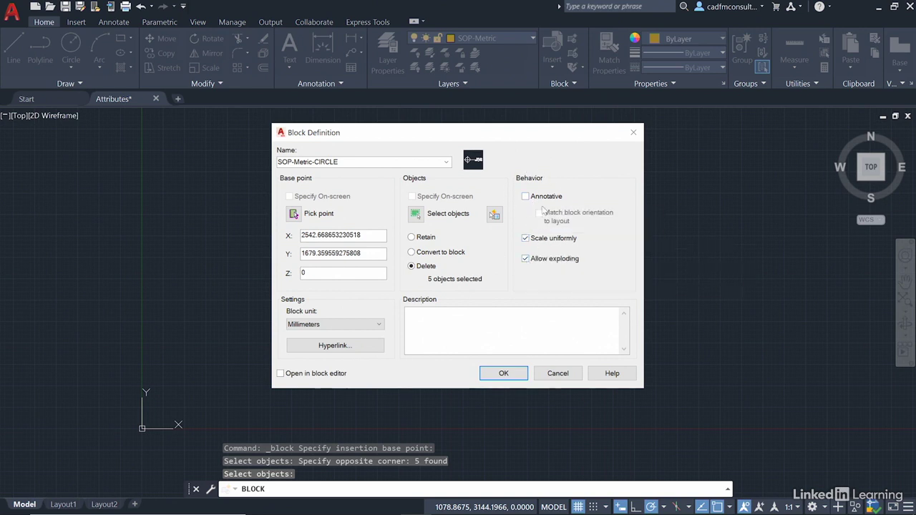
click(503, 373)
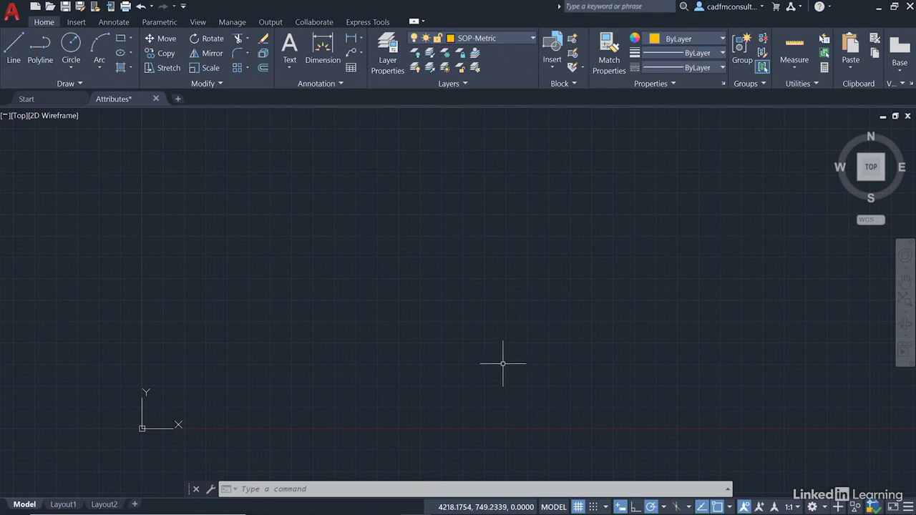
- Insert the SOP-Metric-CIRCLE block near the middle of the empty drawing area
click(551, 69)
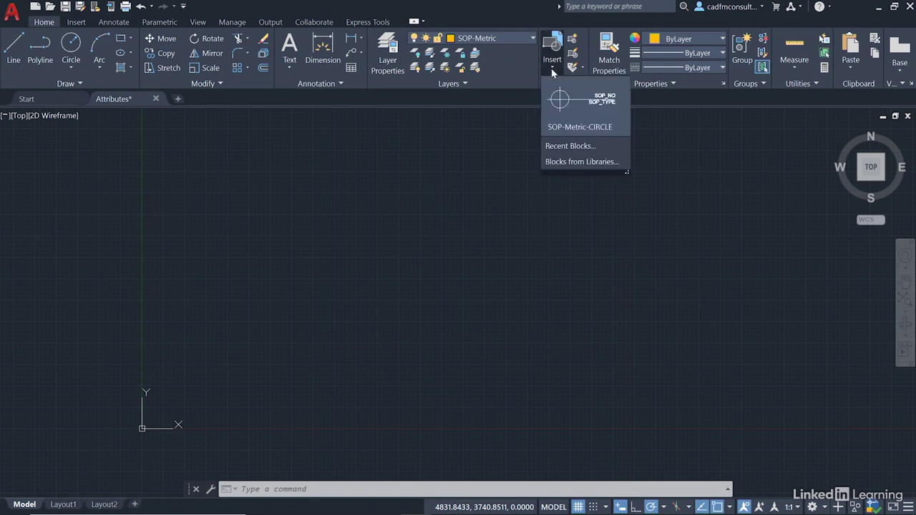
click(576, 99)
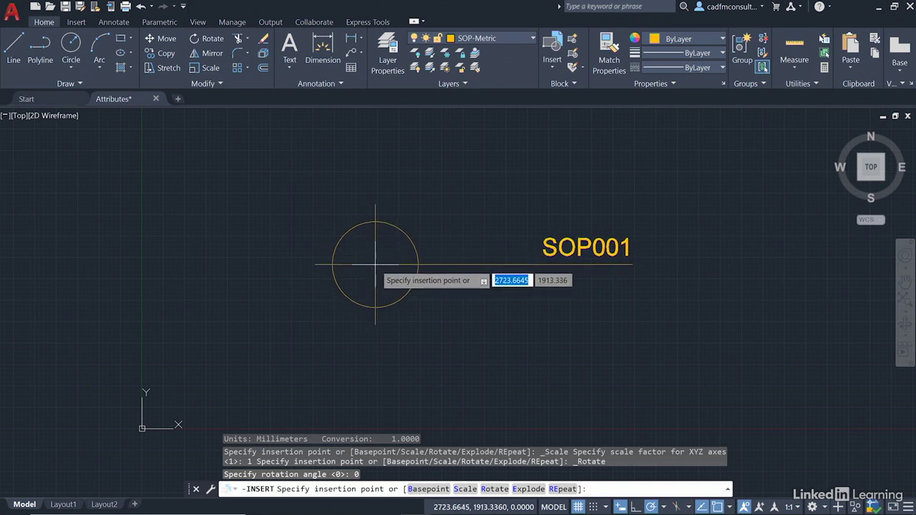
click(375, 265)
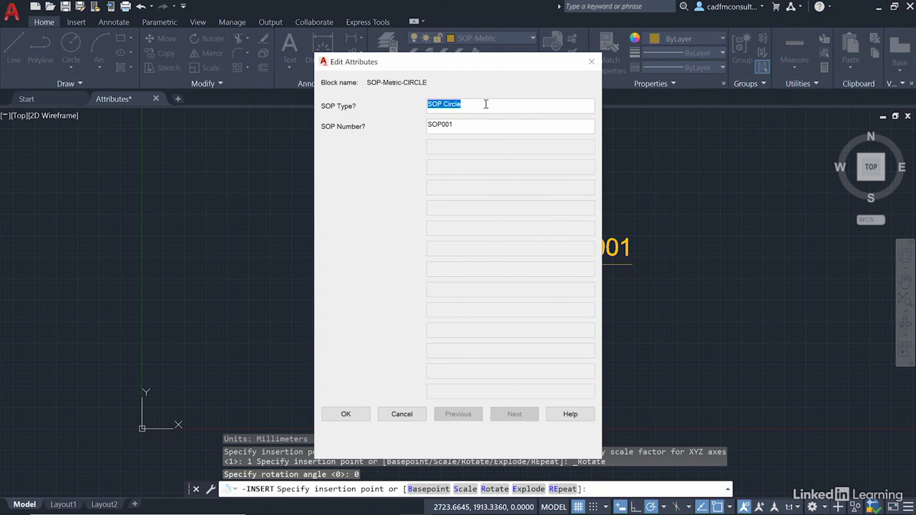
- Set the inserted block's SOP Number attribute to SOP999 and accept the attribute values
double_click(469, 123)
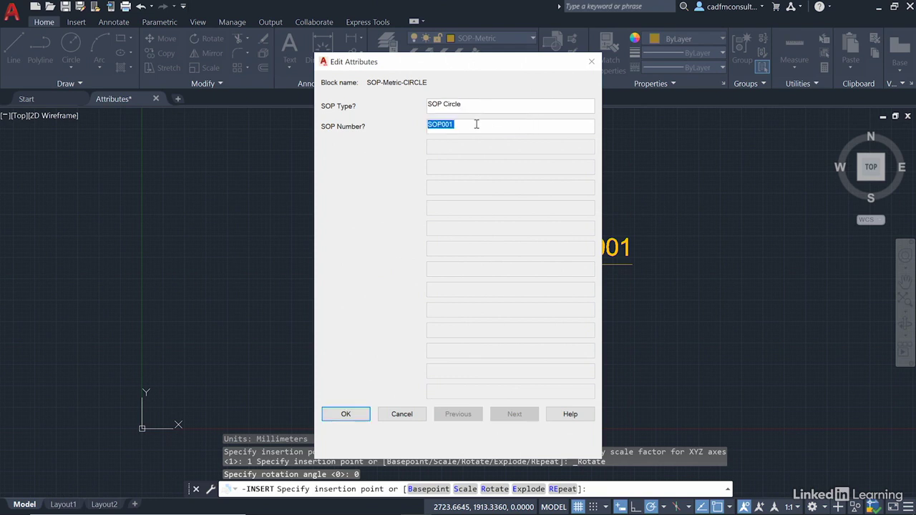
click(475, 124)
key(BackSpace)
key(BackSpace)
key(BackSpace)
text(999)
click(345, 415)
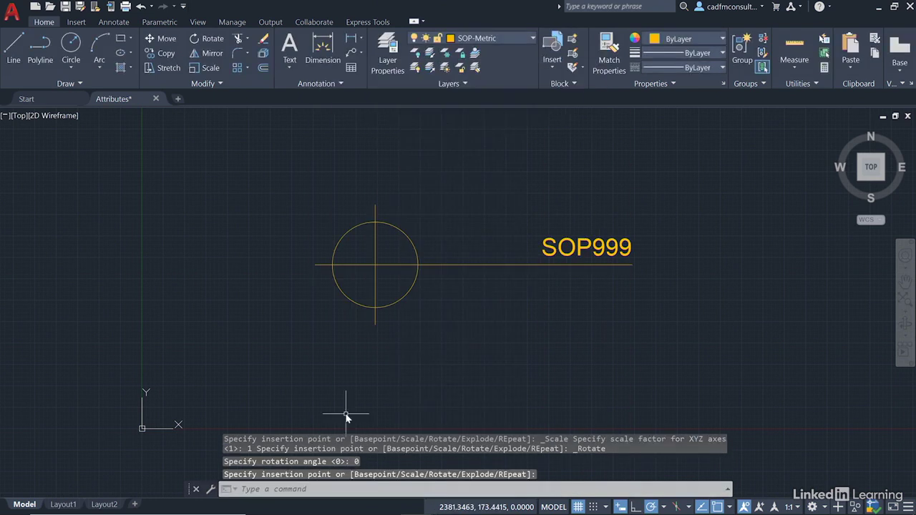